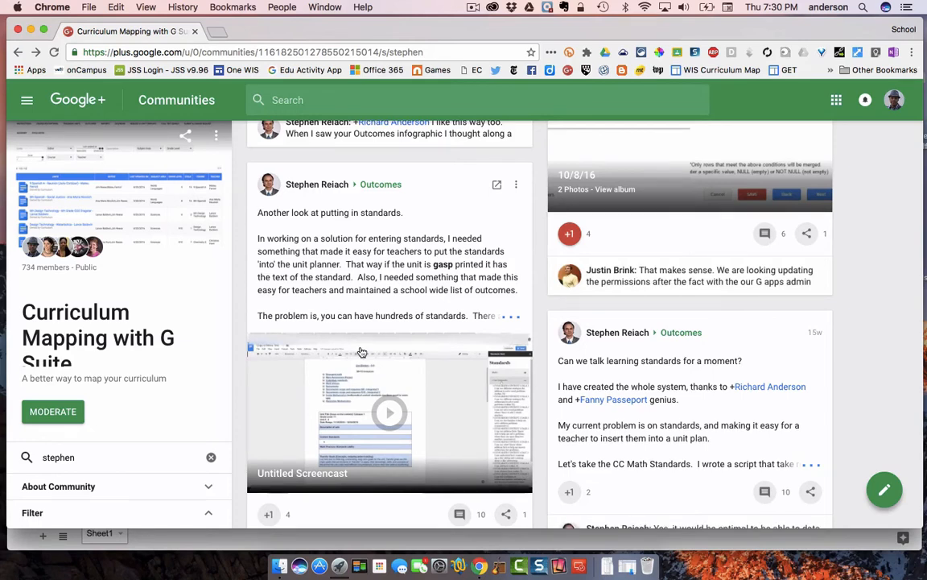
# - Minimize the Google+ community window and open the Outcome Tracker add-on's sidebar in the Outcome Tracker Sheet
pyautogui.click(31, 29)
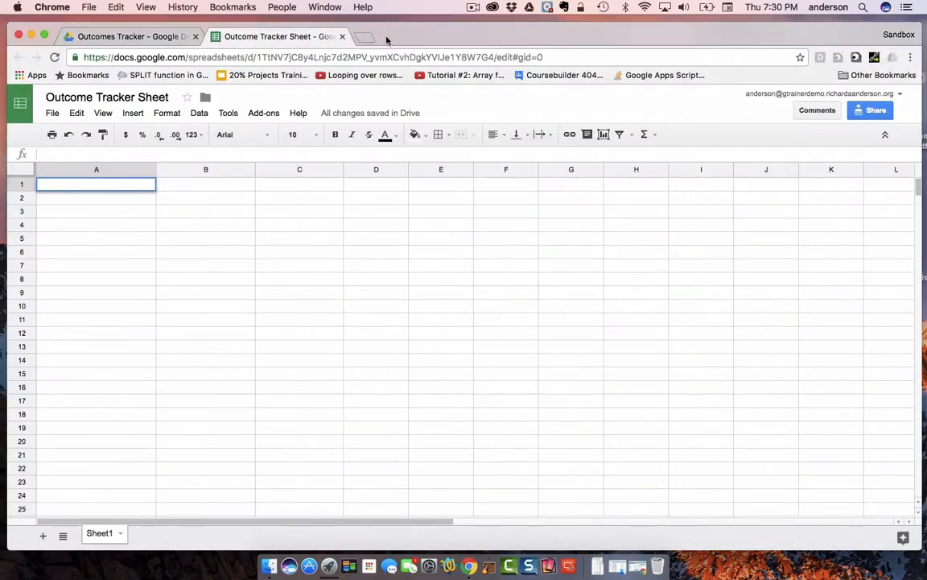
pyautogui.moveTo(403, 37); pyautogui.dragTo(405, 33)
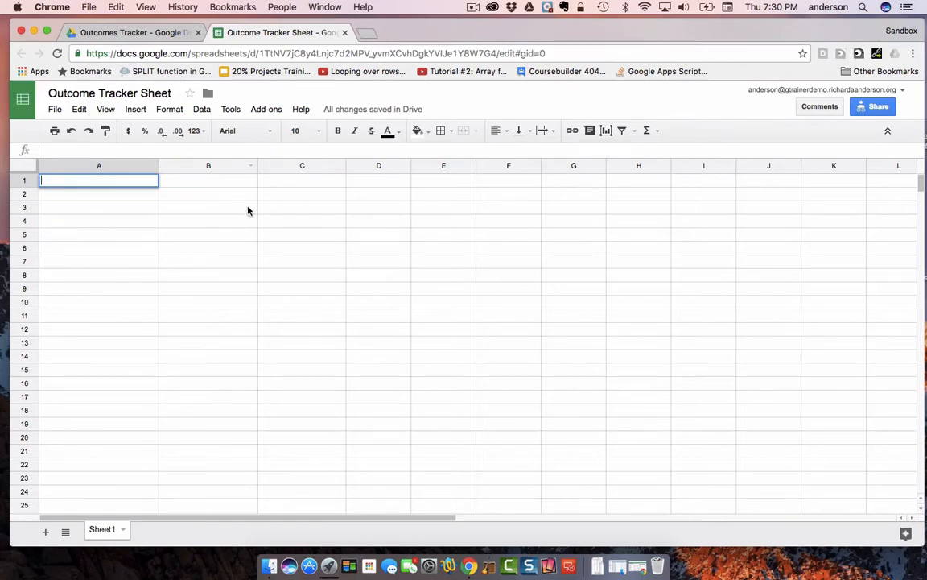
pyautogui.click(272, 114)
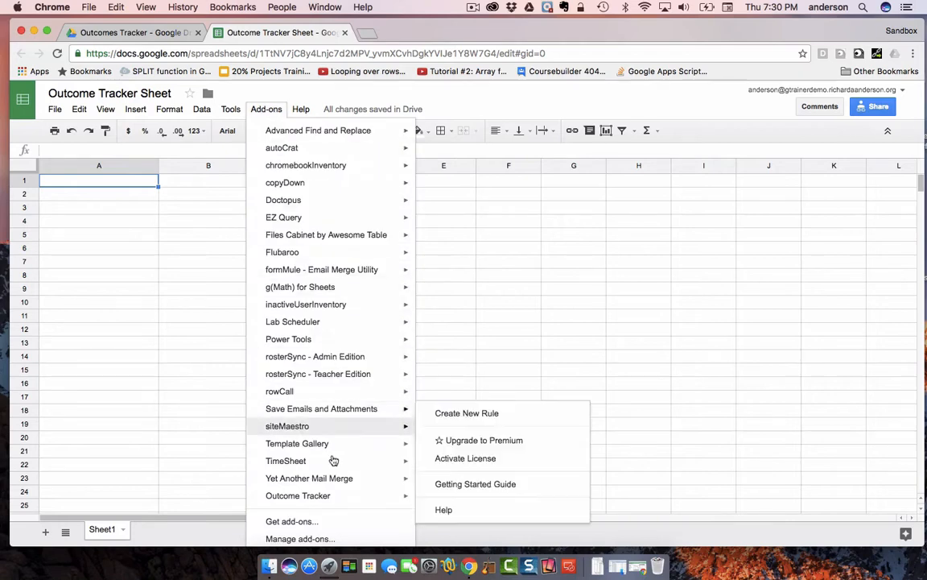
pyautogui.moveTo(339, 500)
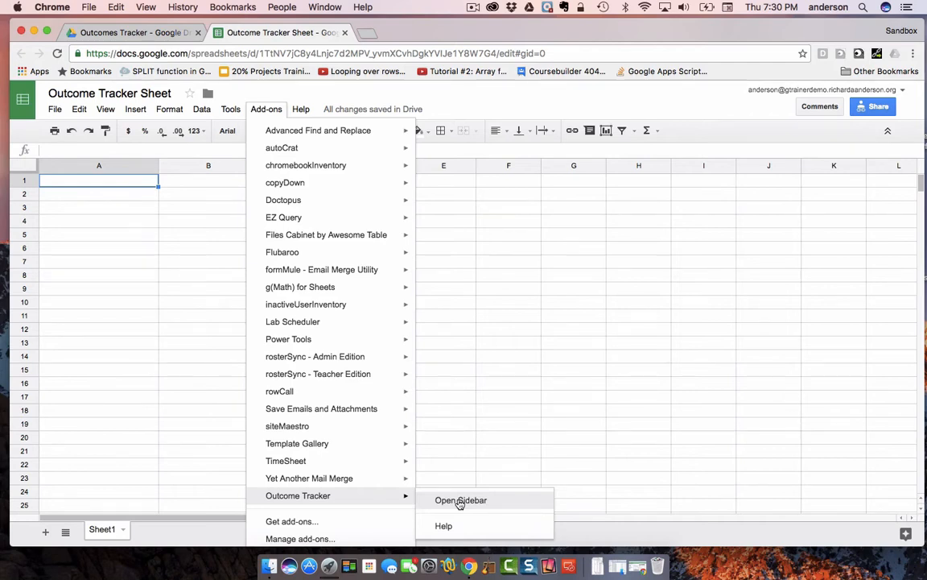
pyautogui.click(460, 500)
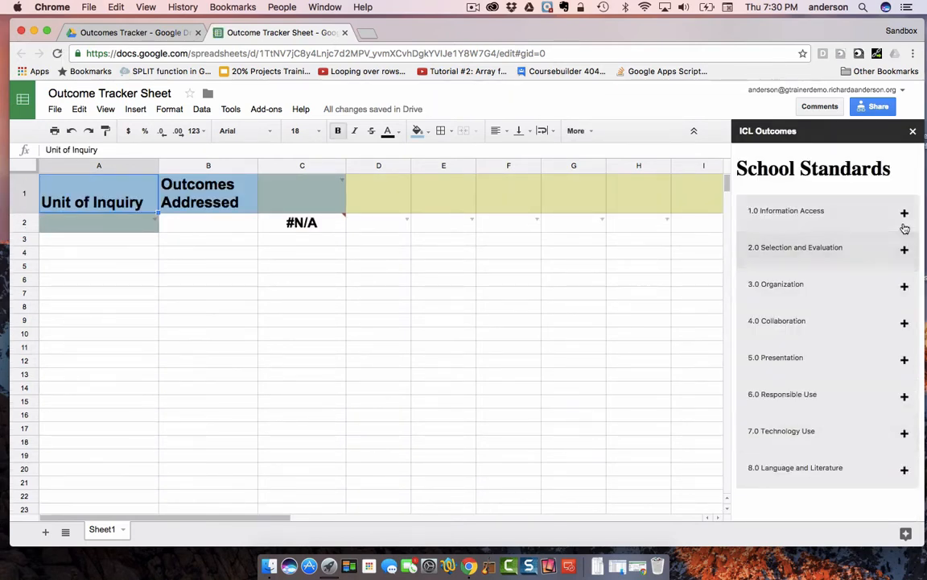
# - Examine the outcomes listed under each School Standards category from 1.0 Information Access through 6.0 Responsible Use
pyautogui.click(905, 212)
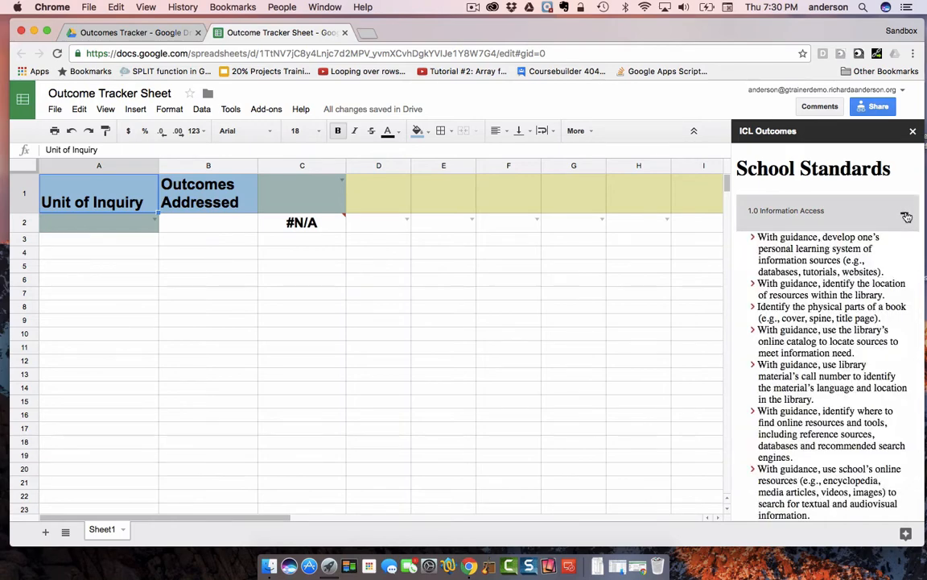
pyautogui.click(907, 218)
pyautogui.click(906, 248)
pyautogui.click(907, 251)
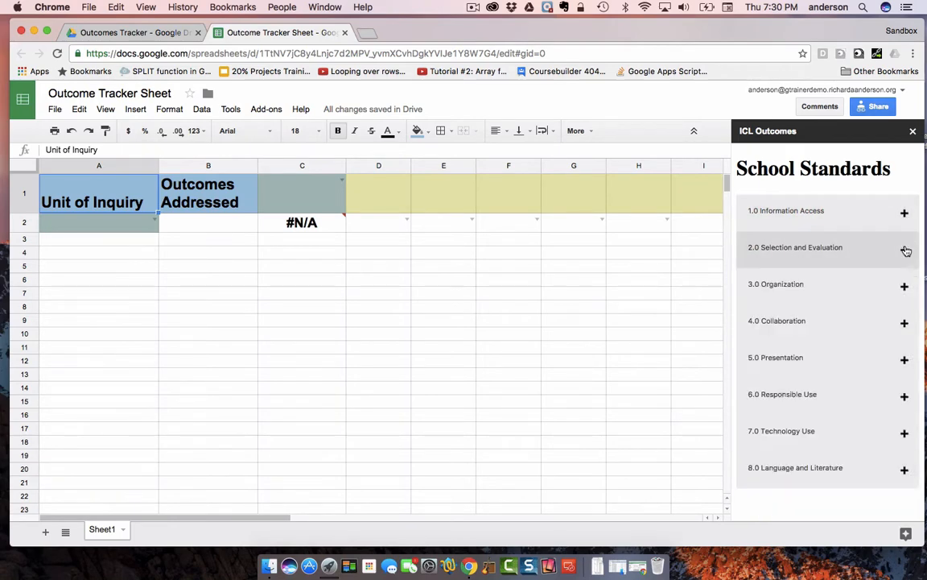
pyautogui.click(905, 285)
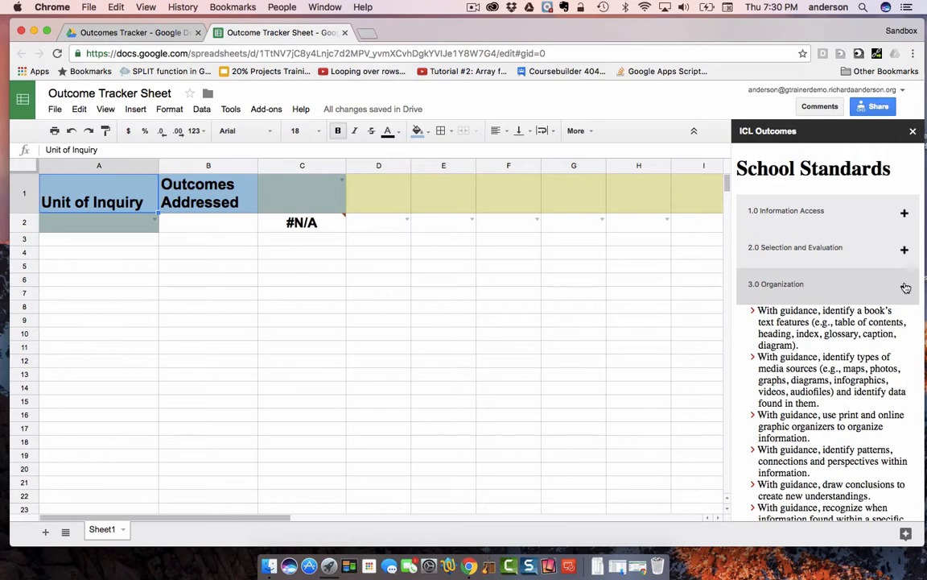
pyautogui.click(906, 287)
pyautogui.click(907, 322)
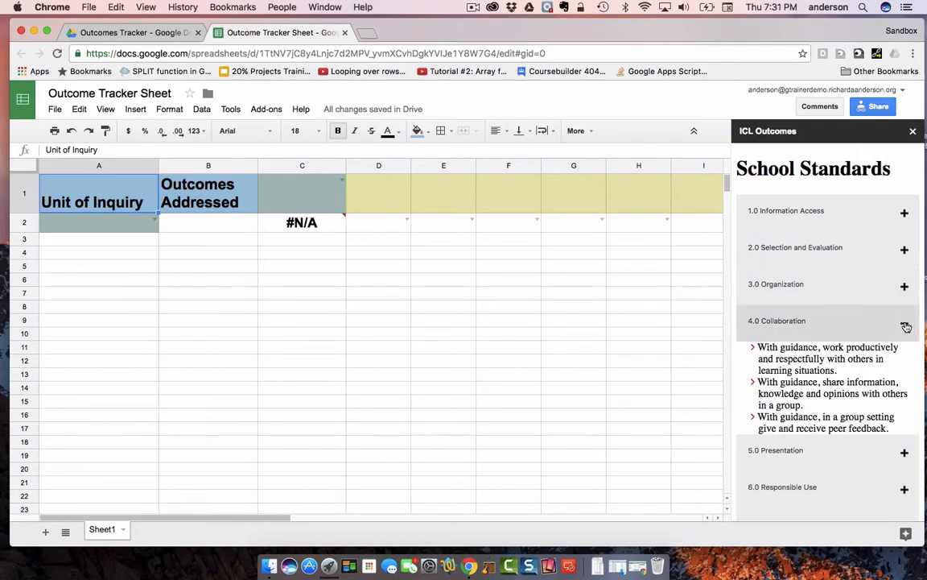
pyautogui.click(906, 326)
pyautogui.click(906, 363)
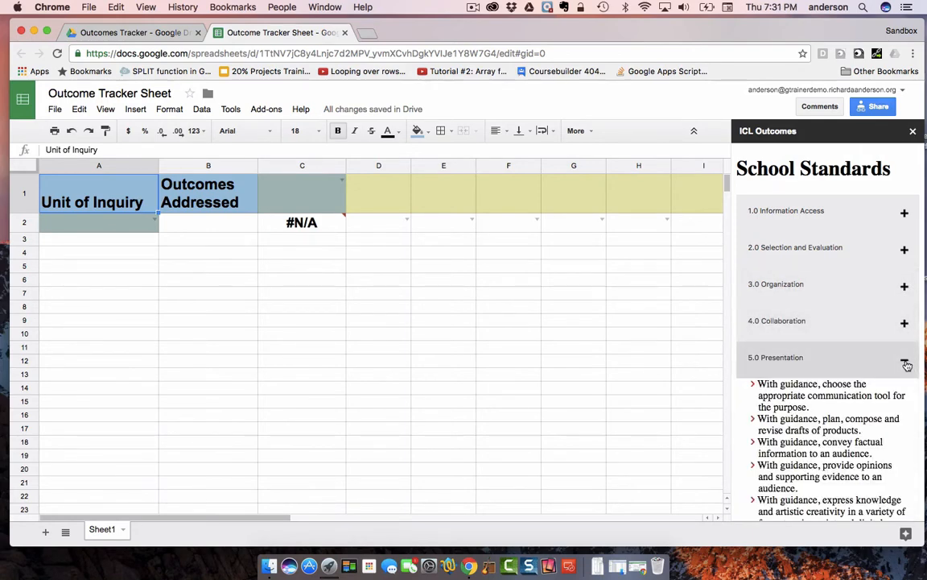
pyautogui.click(905, 362)
pyautogui.click(906, 397)
pyautogui.click(907, 400)
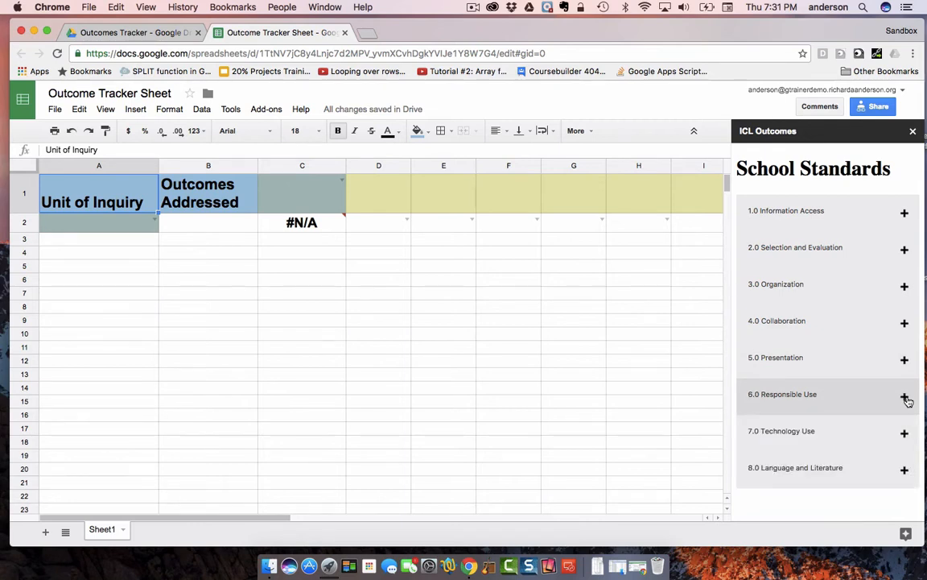
pyautogui.click(519, 348)
pyautogui.click(242, 348)
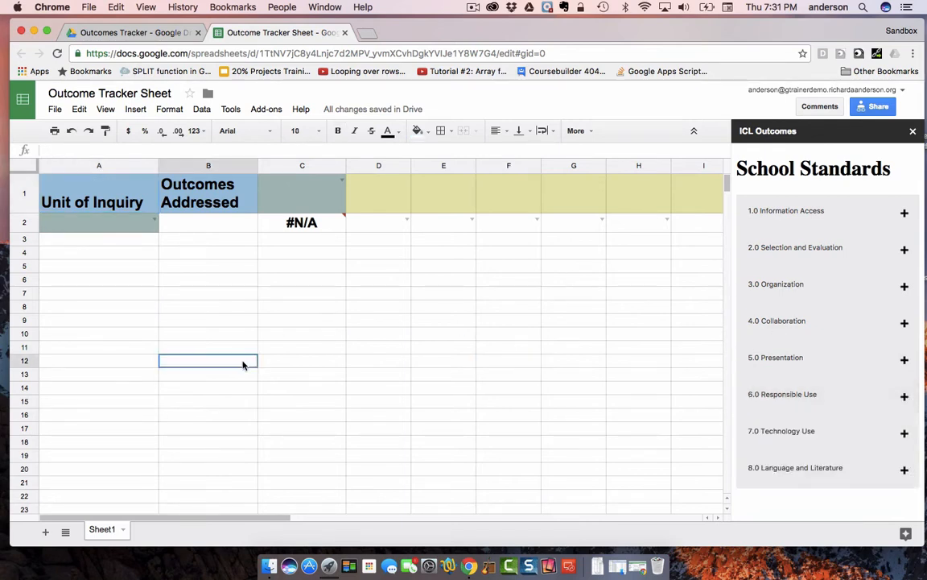
pyautogui.click(480, 345)
pyautogui.click(465, 388)
pyautogui.click(507, 280)
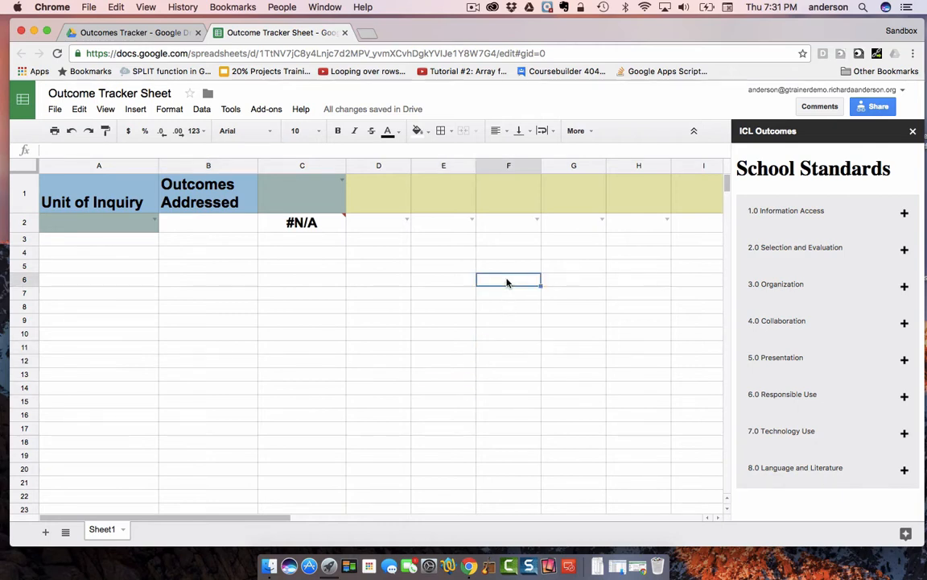
pyautogui.click(517, 309)
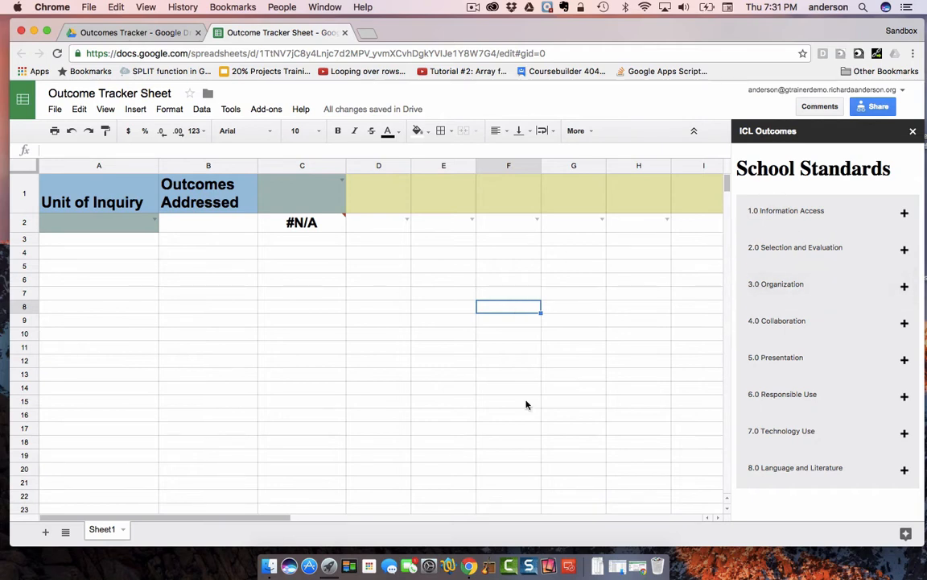
# - Set the Unit of Inquiry to Where We Are in Place and Time and add the 2.0 standard on multiple types of resources to B2
pyautogui.click(155, 221)
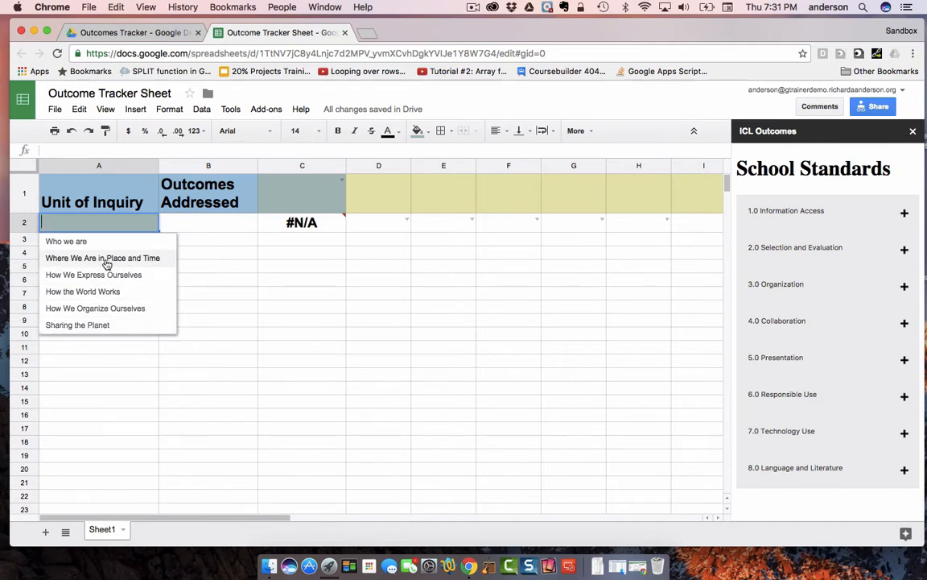
pyautogui.click(105, 259)
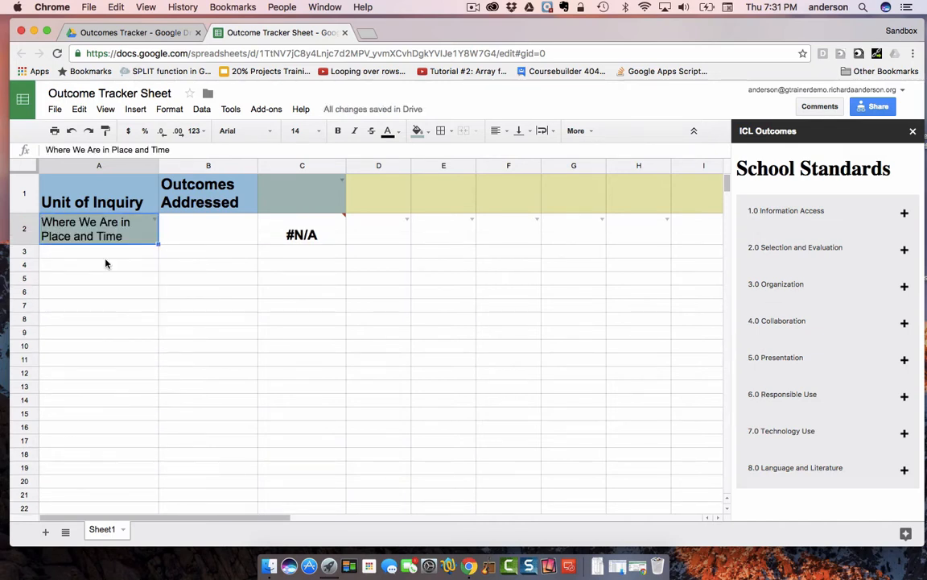
pyautogui.click(203, 234)
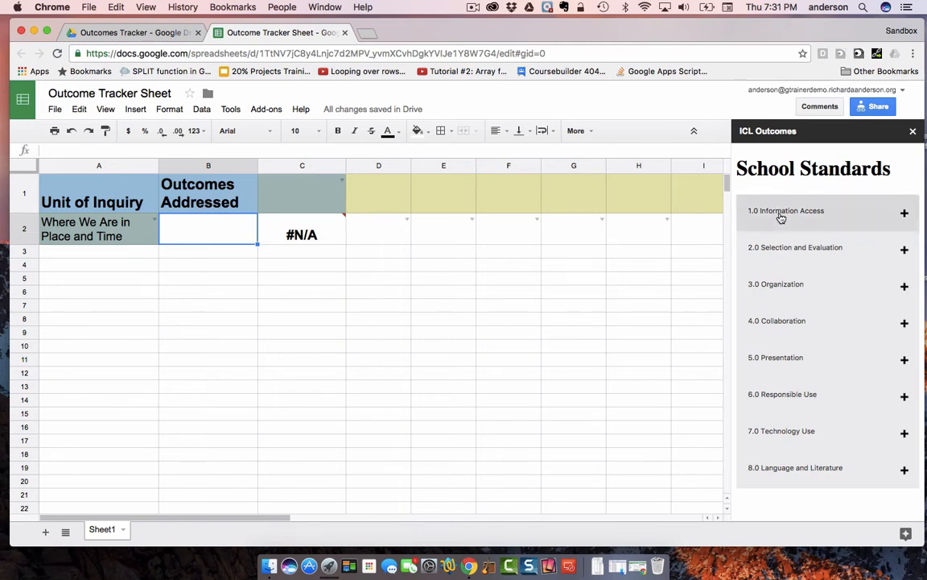
pyautogui.click(905, 252)
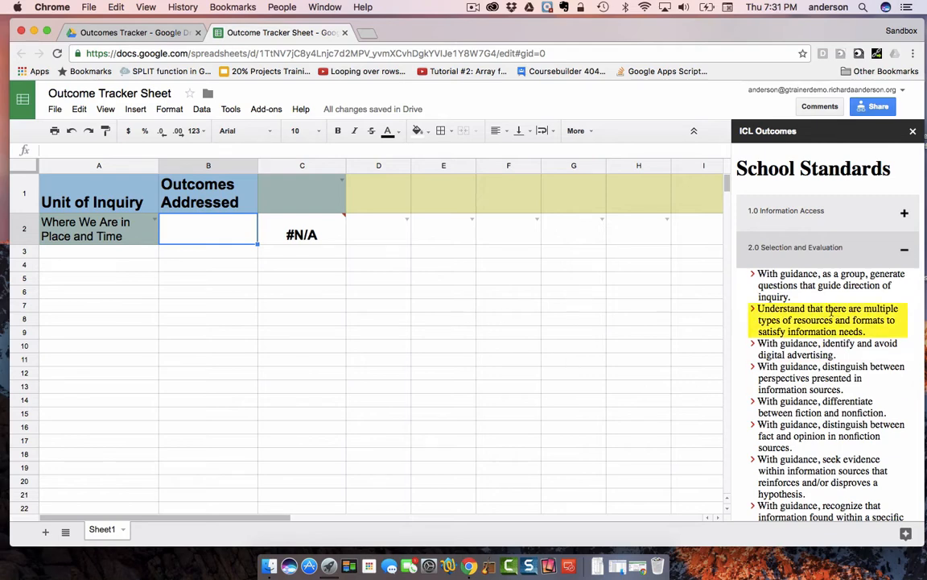
pyautogui.click(833, 313)
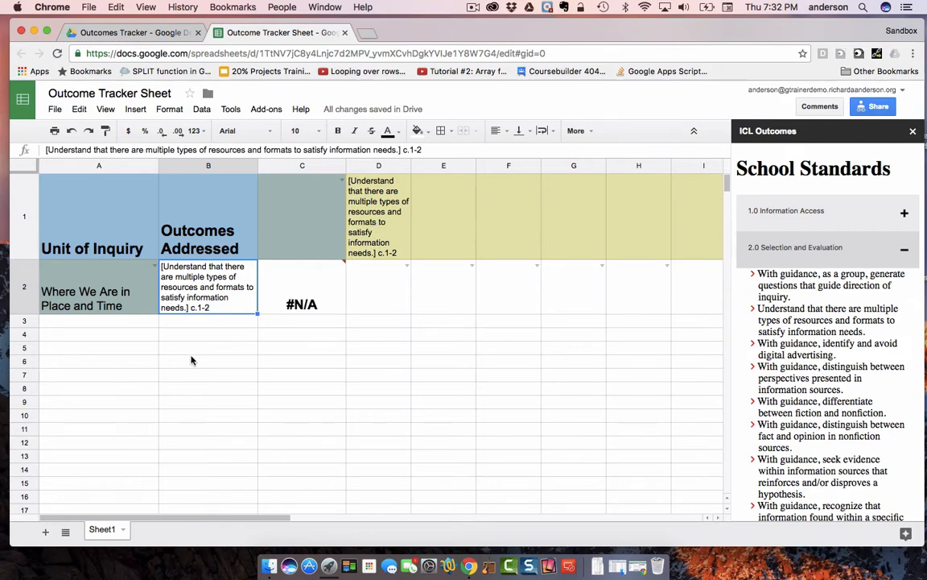
# - Add the fact-and-opinion standard to B3 and replace it with the print and online graphic organizers standard from 3.0 Organization
pyautogui.click(174, 325)
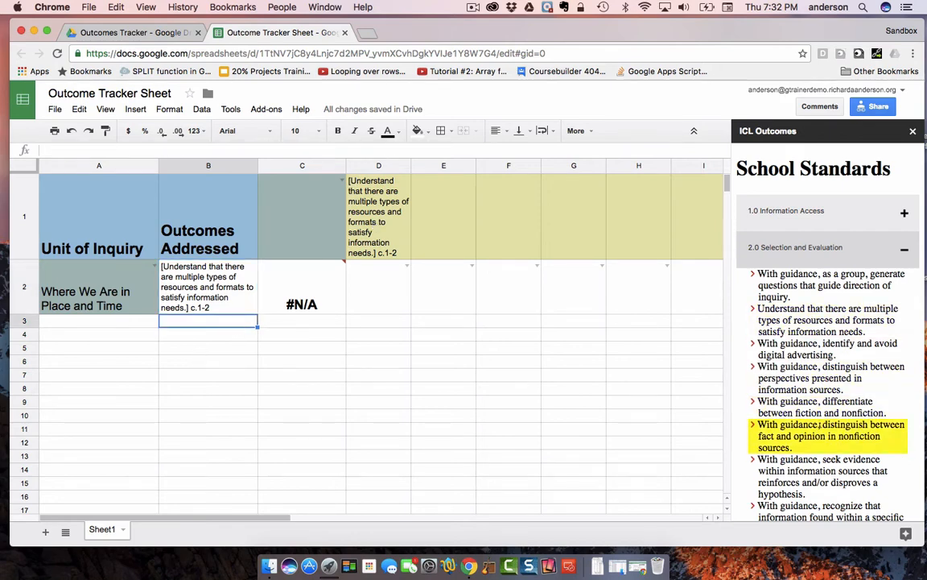
pyautogui.click(818, 426)
pyautogui.scroll(-5, 820, 425)
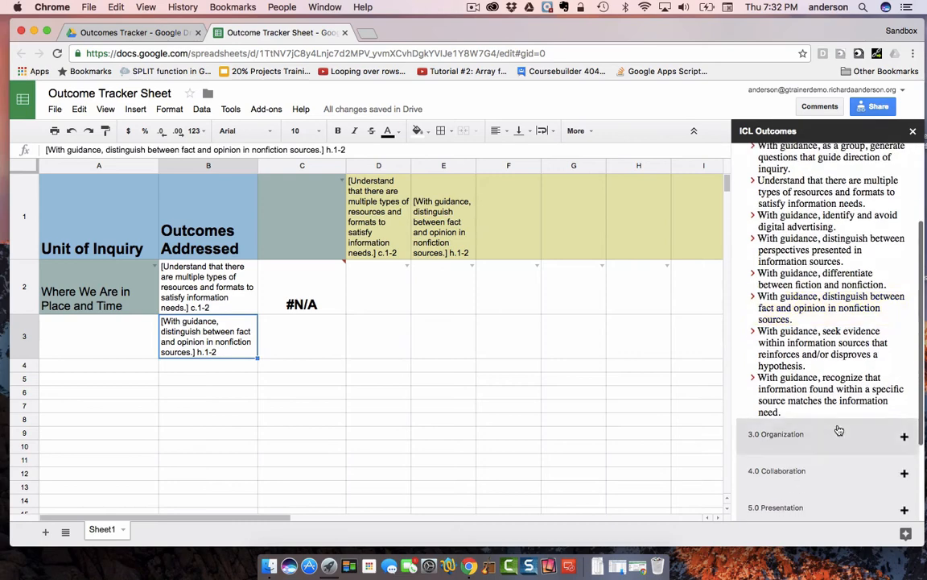
pyautogui.click(906, 437)
pyautogui.scroll(-5, 907, 437)
pyautogui.click(907, 437)
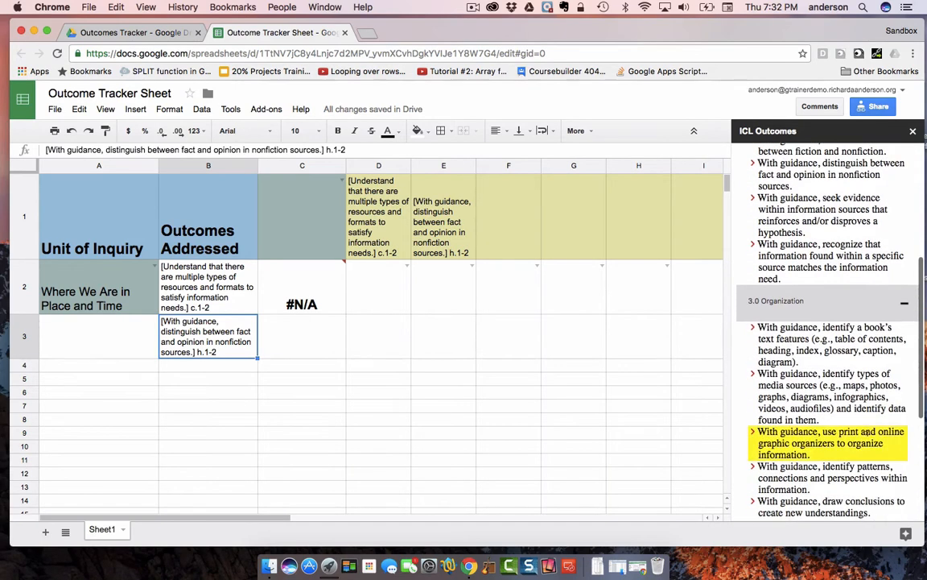
# - Set B3 to the 4.0 Collaboration standard on sharing information, knowledge and opinions with others in a group
pyautogui.scroll(-3, 906, 437)
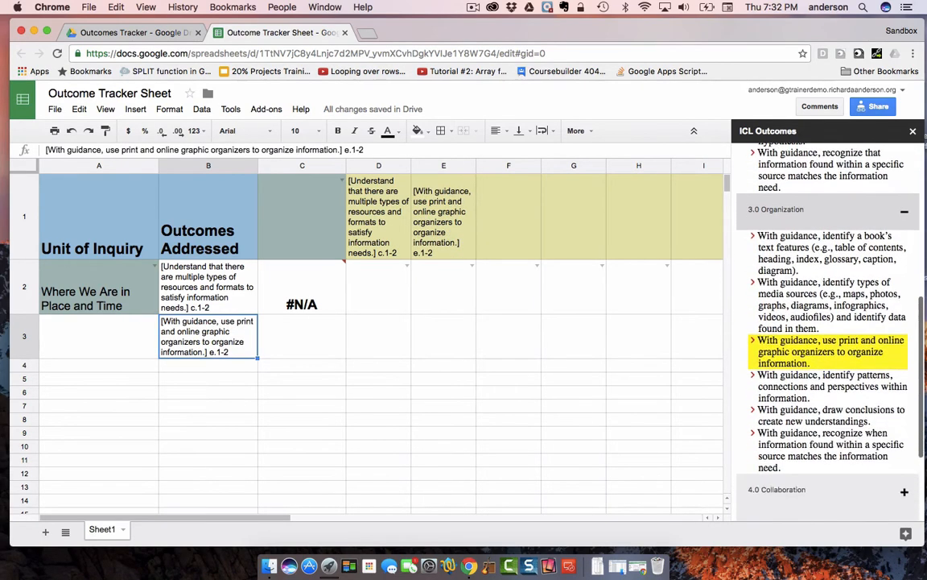
pyautogui.click(904, 491)
pyautogui.scroll(-3, 907, 494)
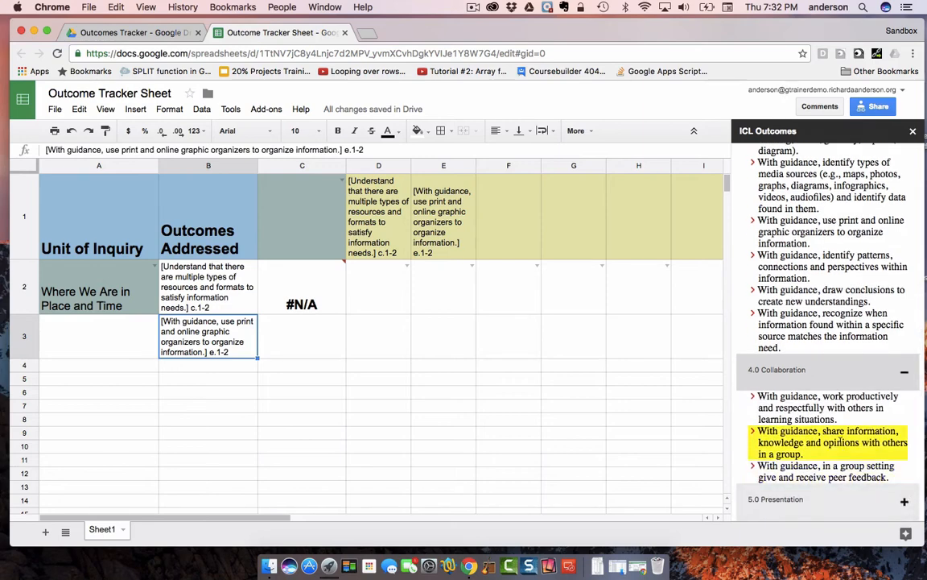
pyautogui.click(839, 442)
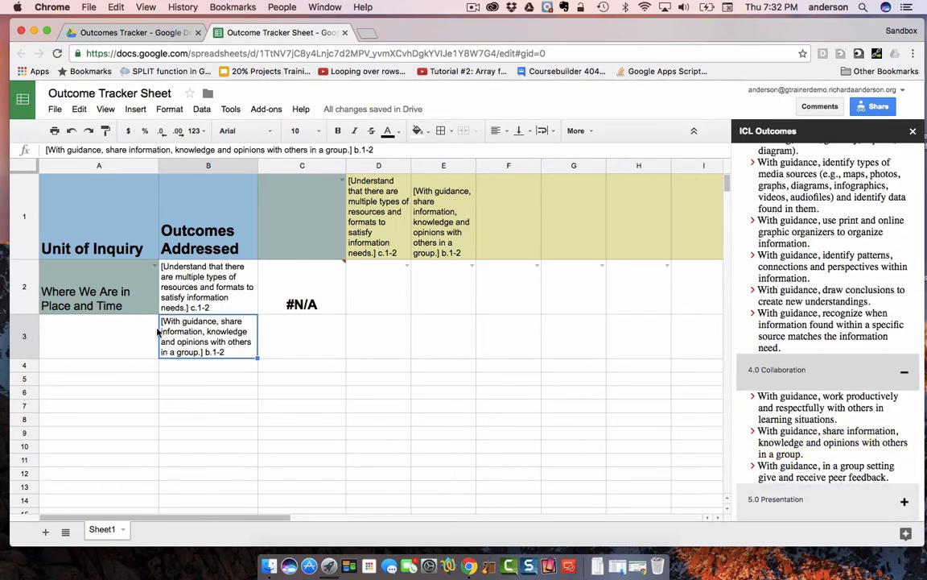
# - Add the 4.0 Collaboration standards on sharing information to B4 and on giving and receiving peer feedback to B5
pyautogui.click(180, 366)
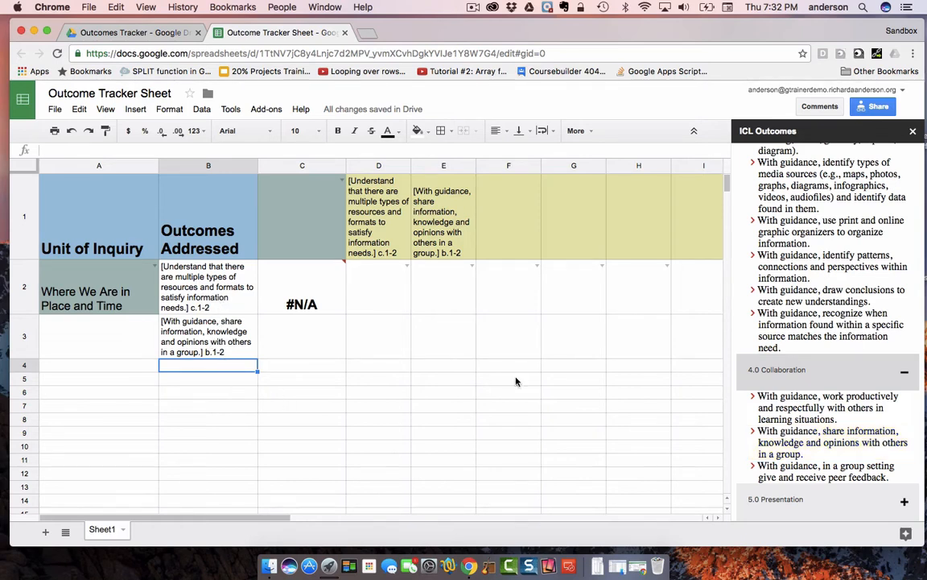
pyautogui.click(779, 434)
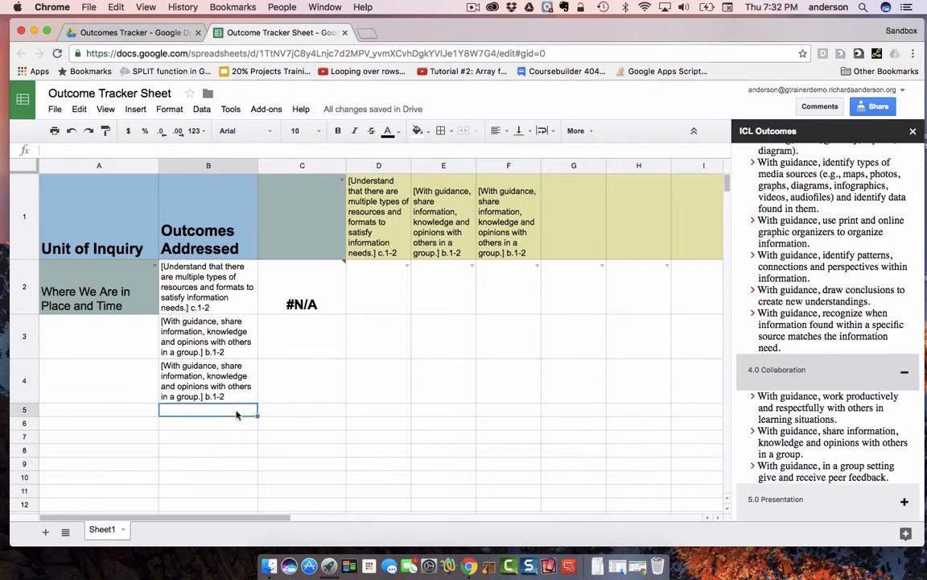
pyautogui.scroll(-2, 833, 386)
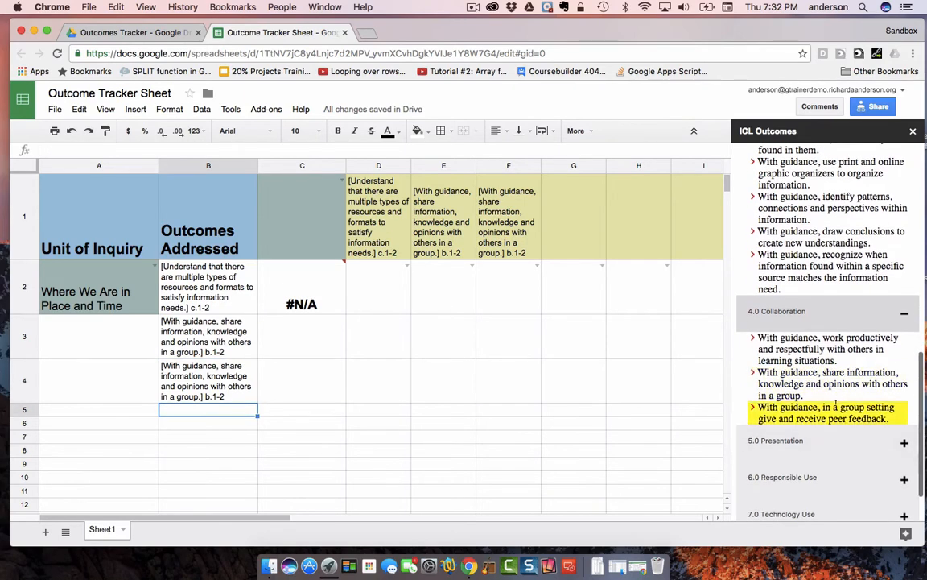
pyautogui.click(834, 408)
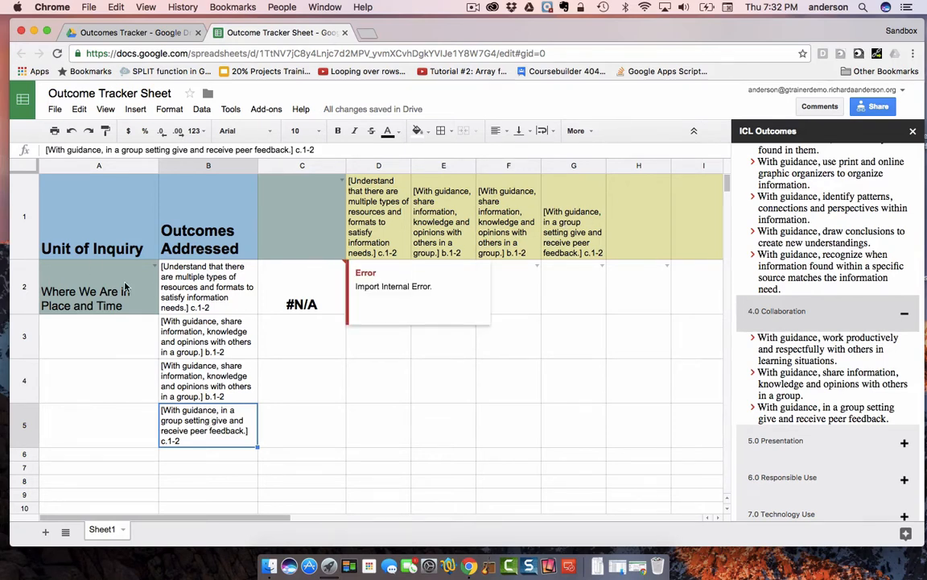
# - Choose Class1 as the class in cell C1 to fill in its student list
pyautogui.click(274, 202)
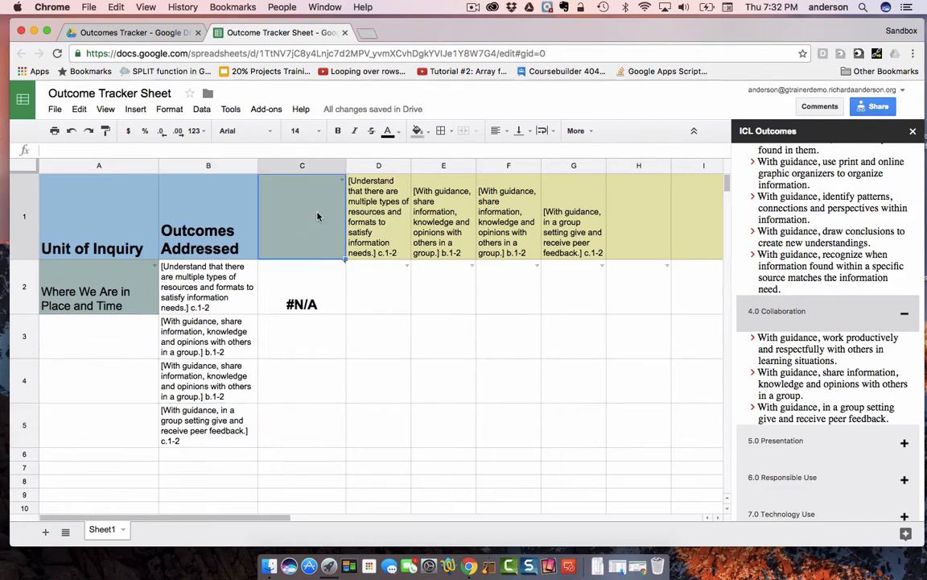
pyautogui.doubleClick(317, 216)
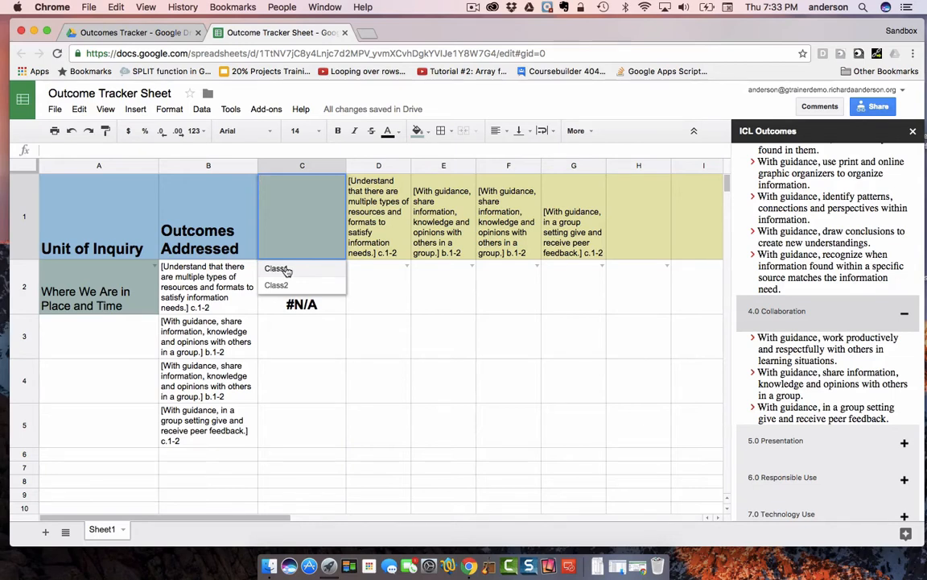
pyautogui.click(283, 269)
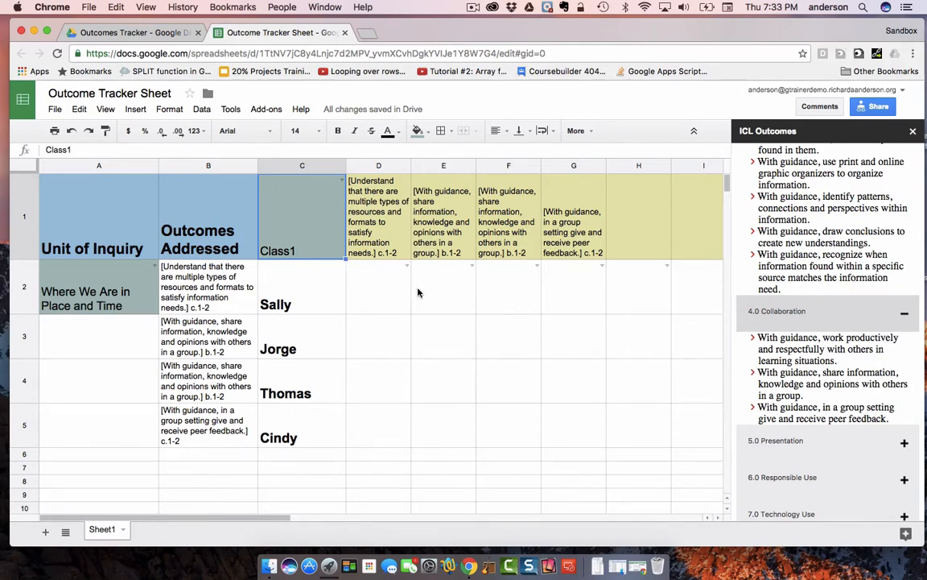
# - View the rating choices for the first student's first outcome in D2 and leave the cell without choosing one
pyautogui.click(404, 270)
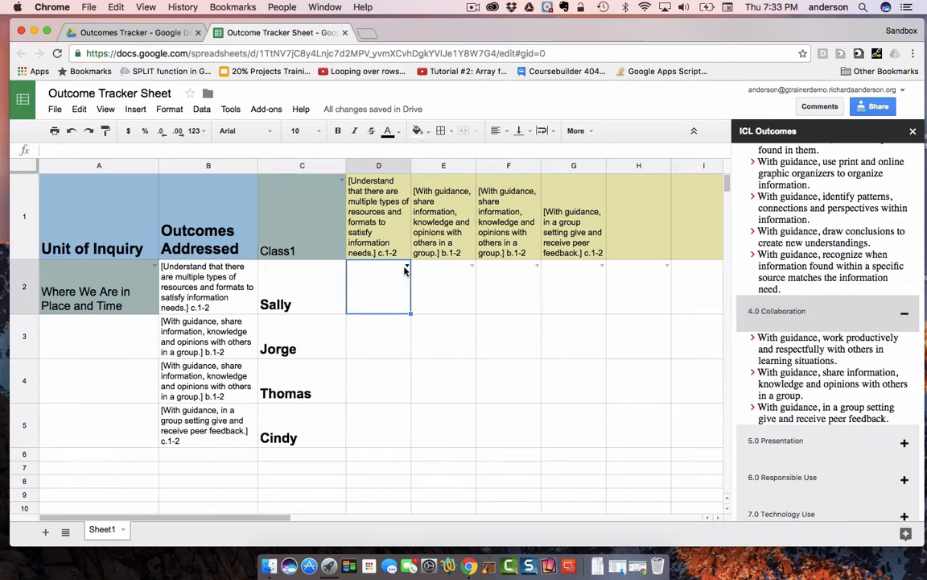
pyautogui.click(405, 270)
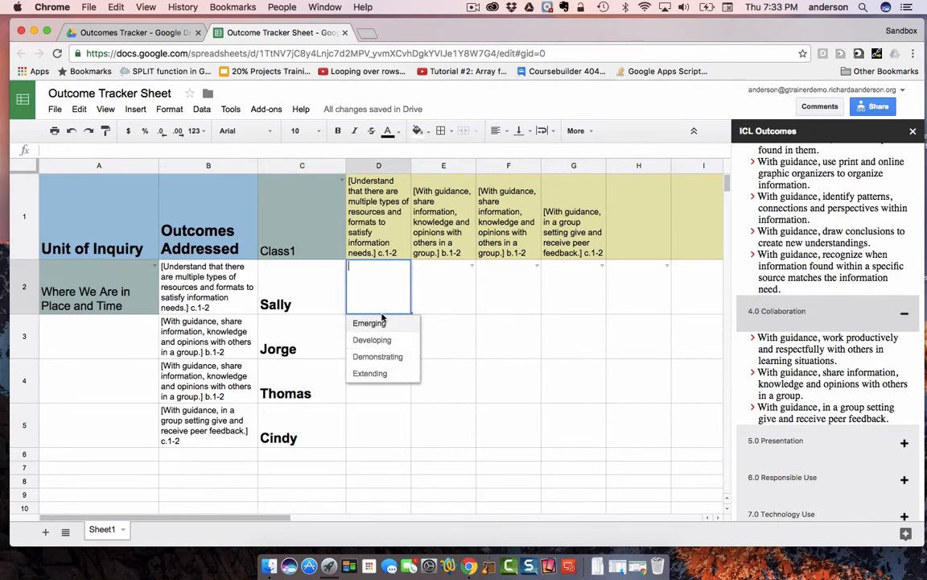
pyautogui.click(426, 331)
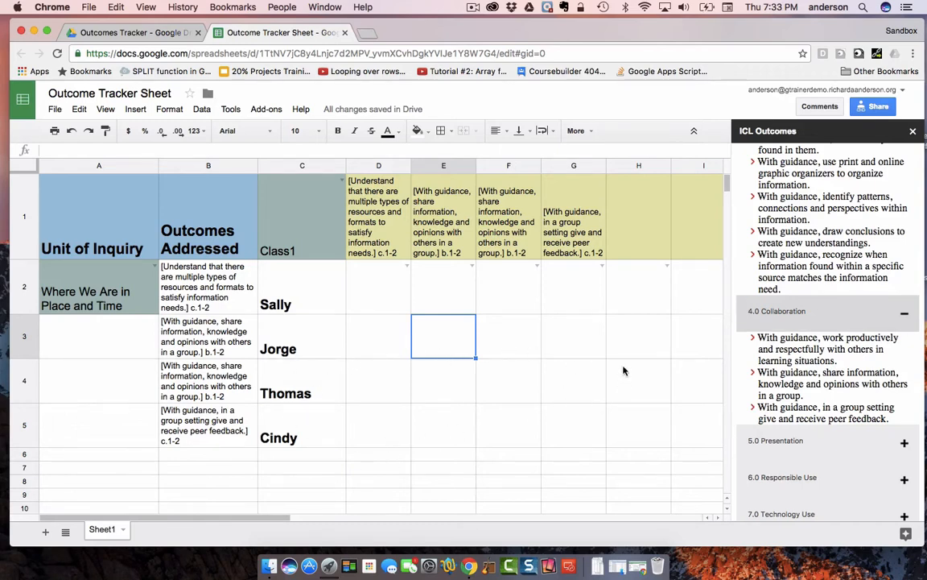
pyautogui.click(380, 338)
pyautogui.click(428, 340)
pyautogui.click(512, 338)
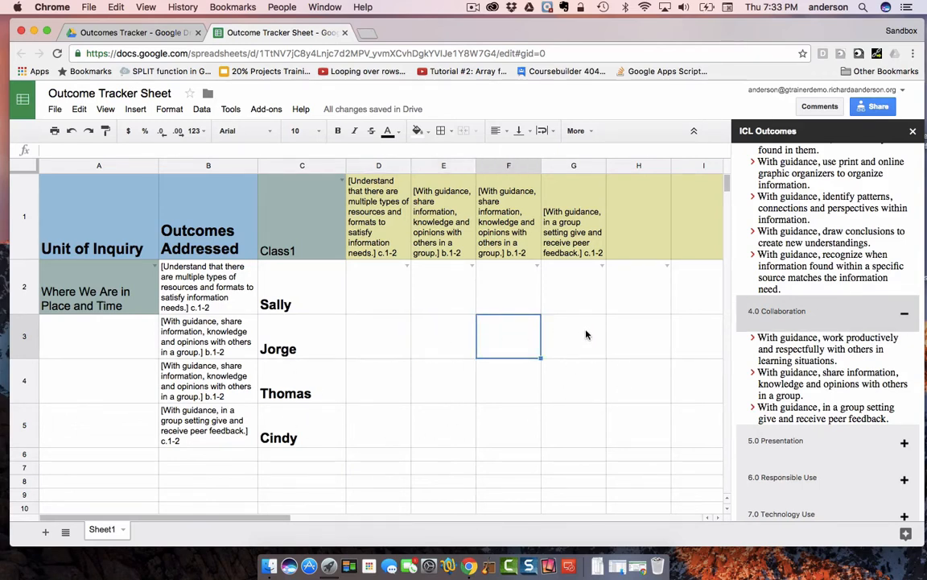
pyautogui.click(586, 335)
pyautogui.click(631, 337)
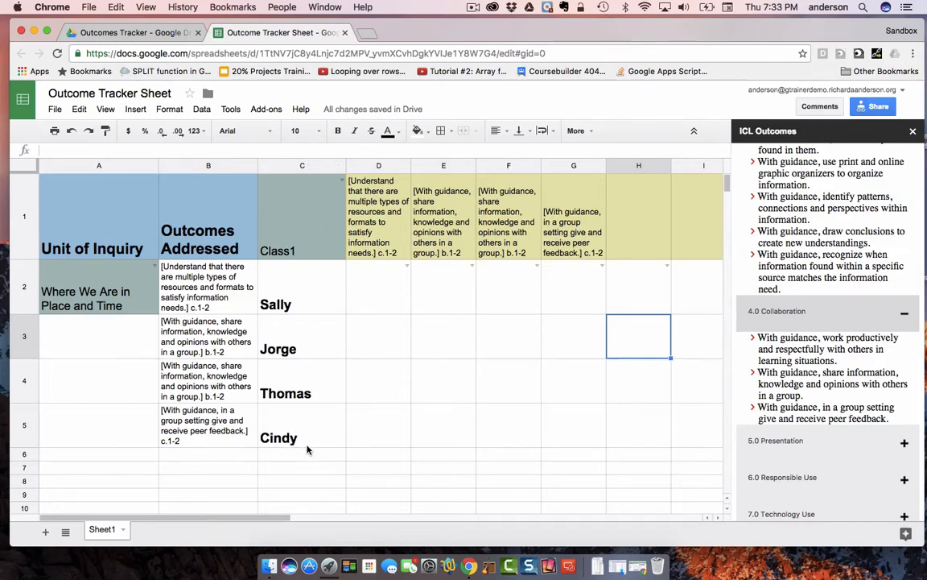
pyautogui.click(392, 292)
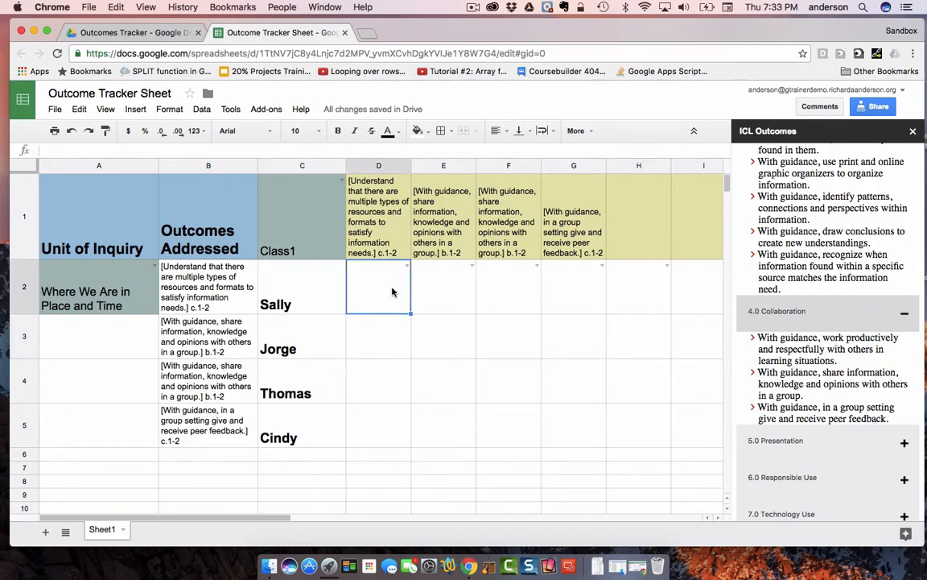
pyautogui.press('Left')
pyautogui.press('Right')
# - Close the ICL Outcomes sidebar and reopen it from the Outcome Tracker add-on
pyautogui.click(913, 131)
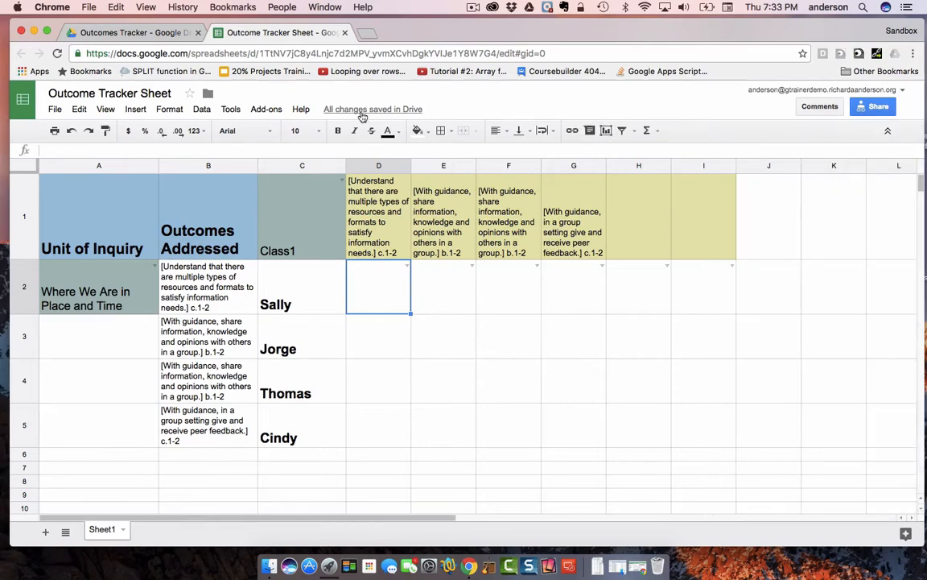
pyautogui.click(266, 108)
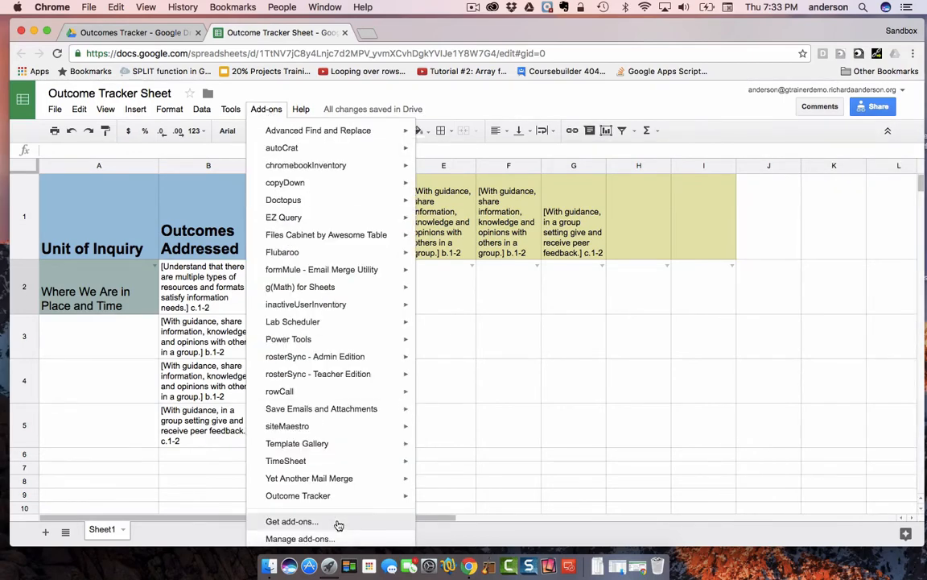
pyautogui.moveTo(374, 496)
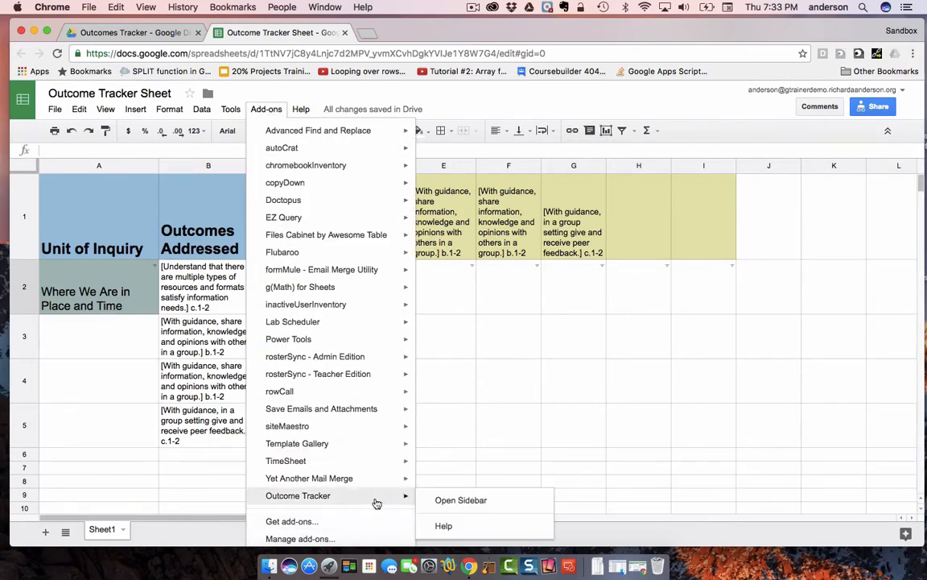
pyautogui.click(447, 500)
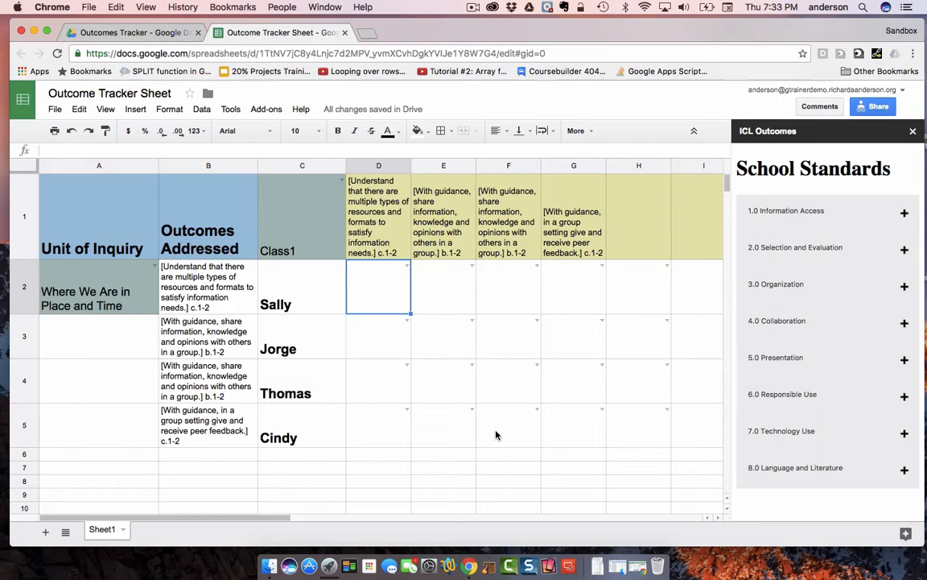
# - Rate the first two students as Developing on the first outcome in D2 and D3
pyautogui.click(407, 267)
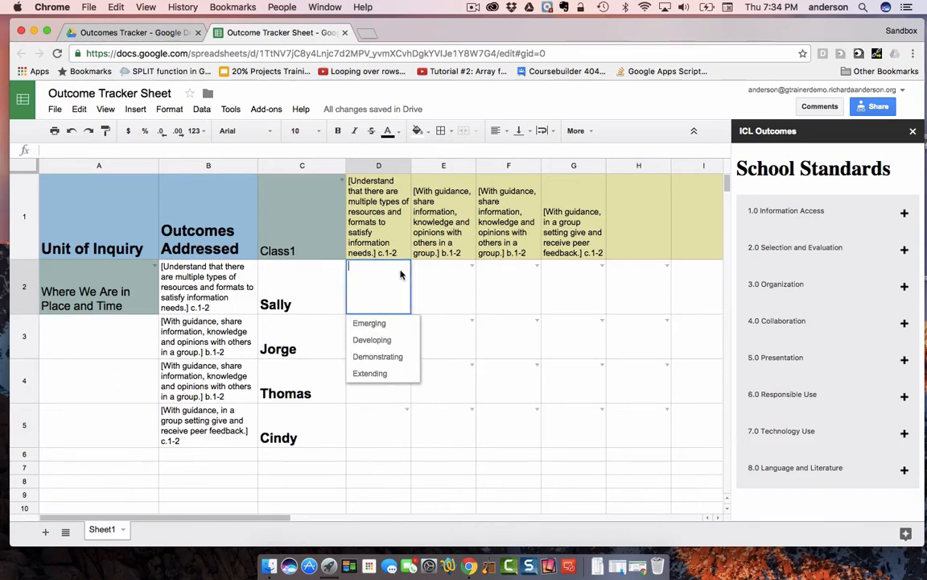
pyautogui.click(388, 342)
pyautogui.press('Down')
pyautogui.press('Return')
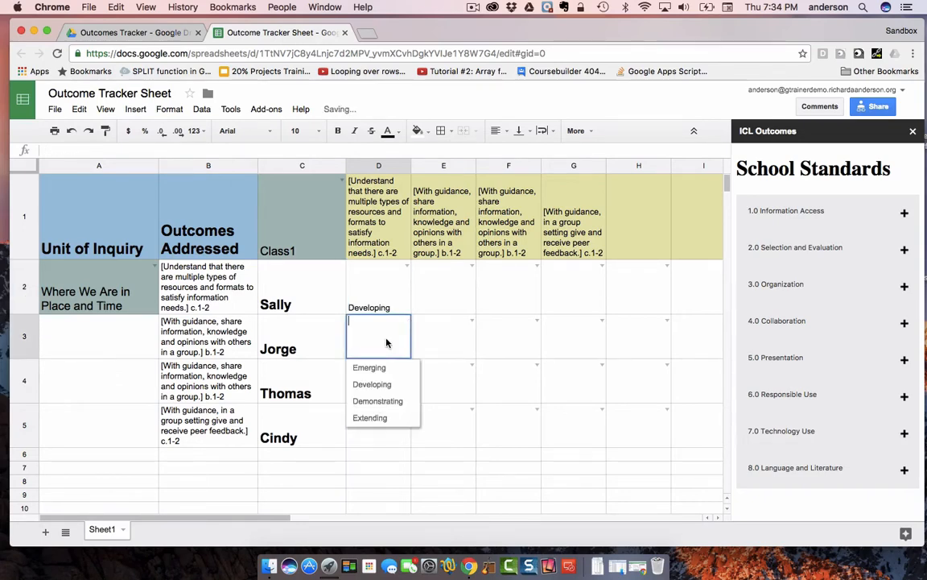
pyautogui.click(387, 388)
# - Rate the fourth student as Demonstrating in D5 and the third student as Emerging in D4
pyautogui.doubleClick(390, 437)
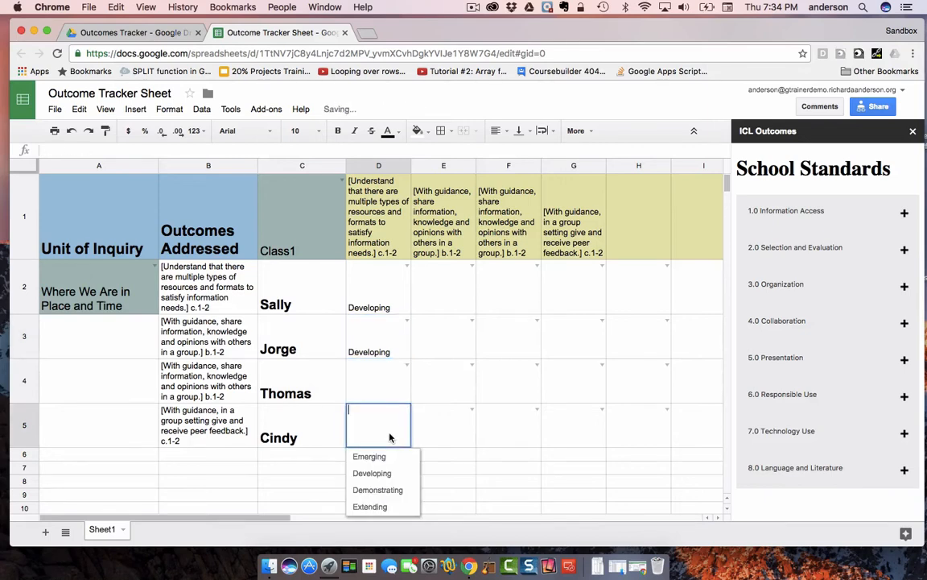
pyautogui.click(391, 490)
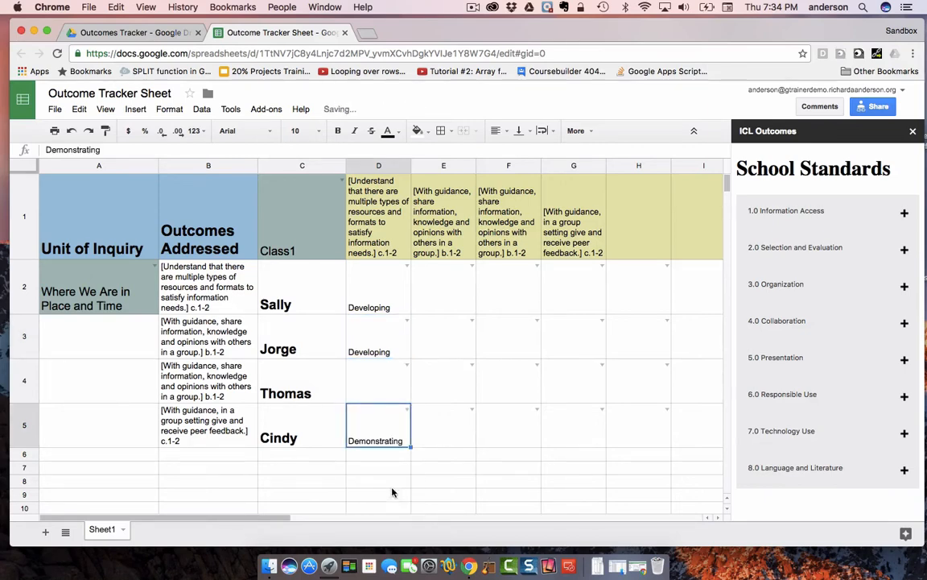
pyautogui.doubleClick(384, 393)
pyautogui.click(383, 413)
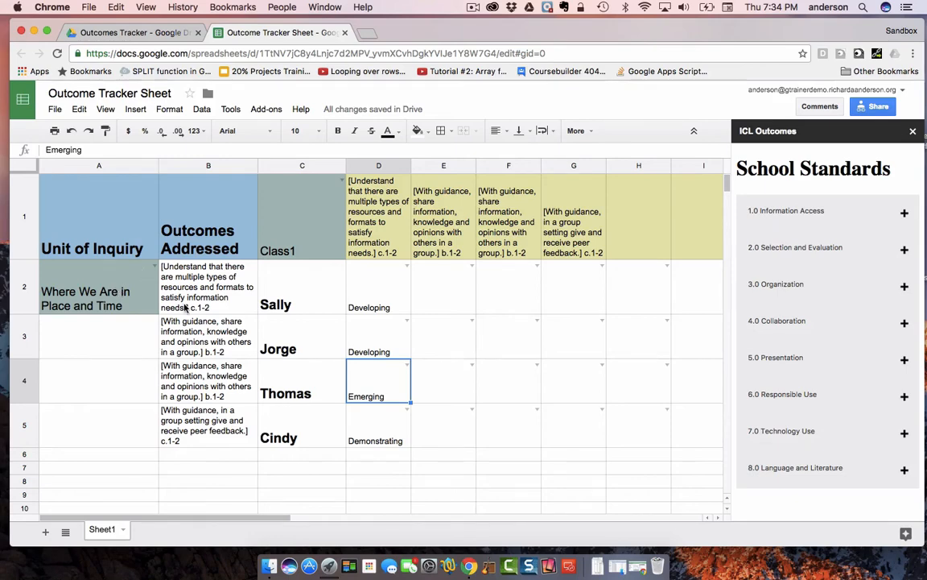
# - Open the Standards Bank spreadsheet from the Outcomes Tracker folder and view its Selection and Evaluation, Organization and Presentation sheets
pyautogui.click(157, 33)
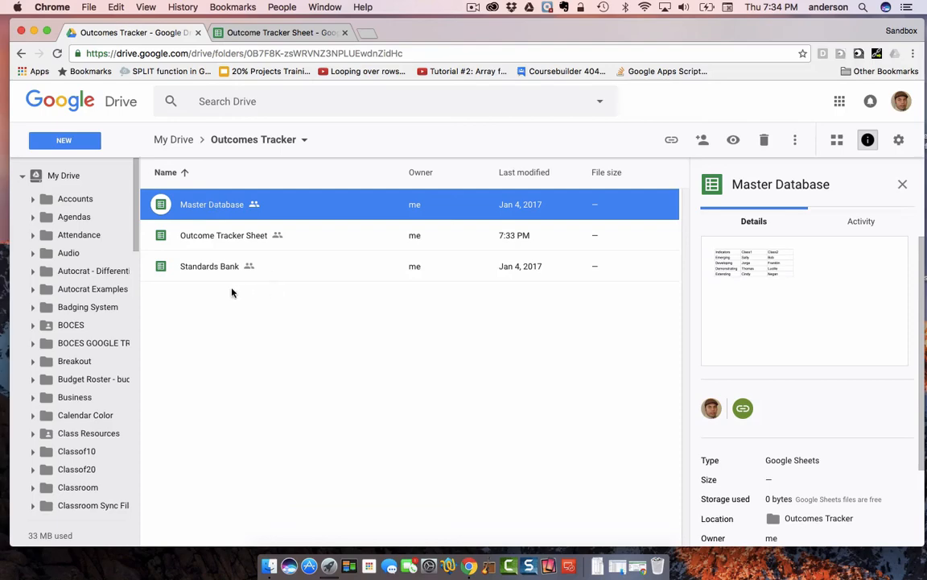
pyautogui.click(211, 269)
pyautogui.doubleClick(163, 271)
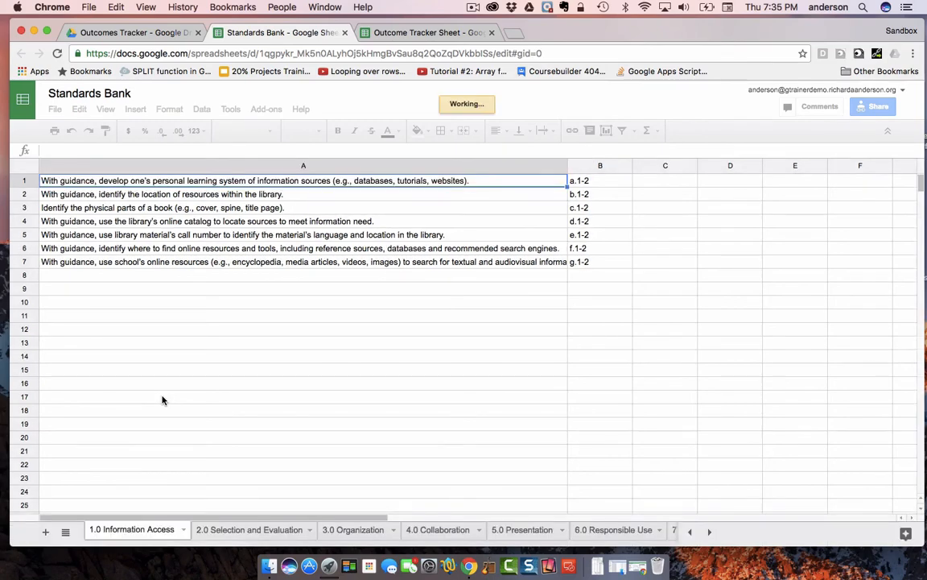
pyautogui.click(232, 531)
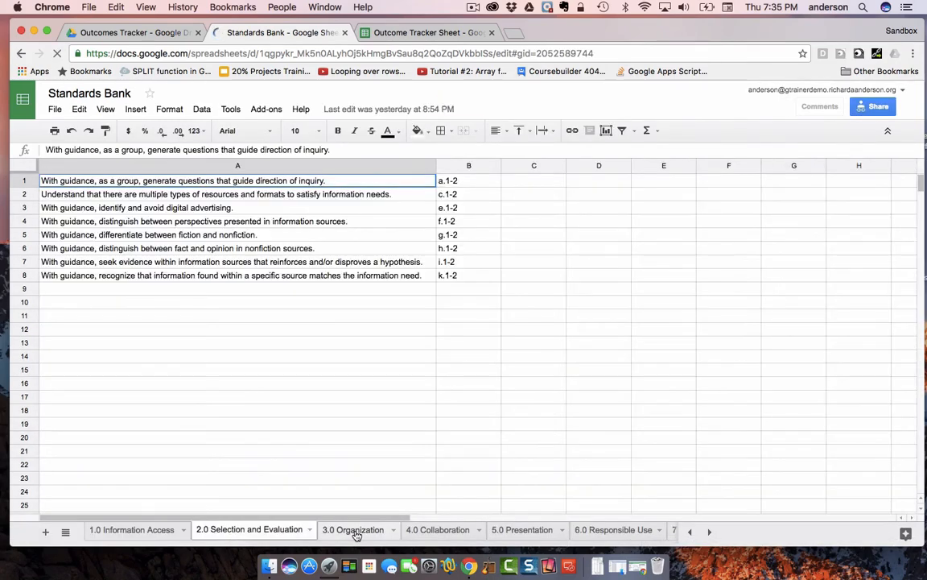
pyautogui.click(357, 531)
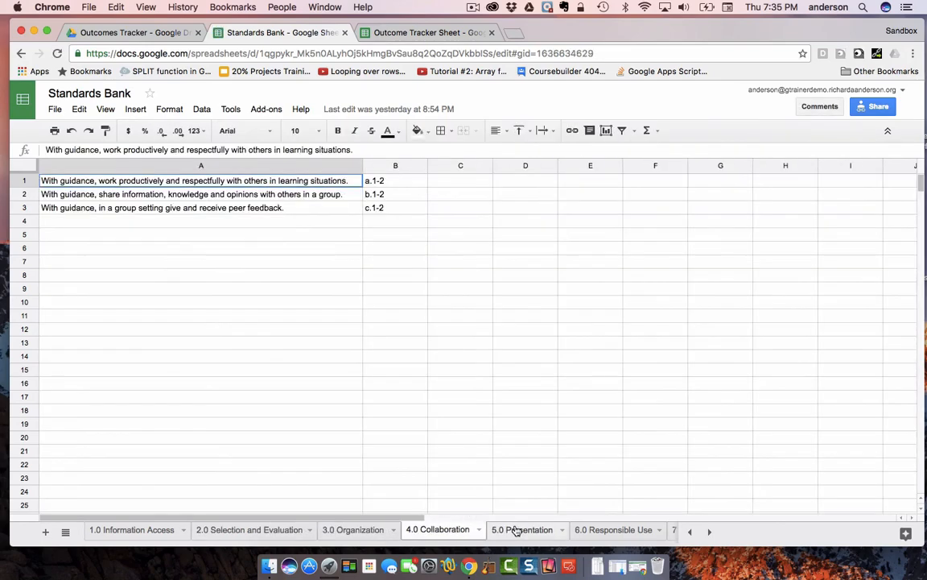
pyautogui.click(514, 529)
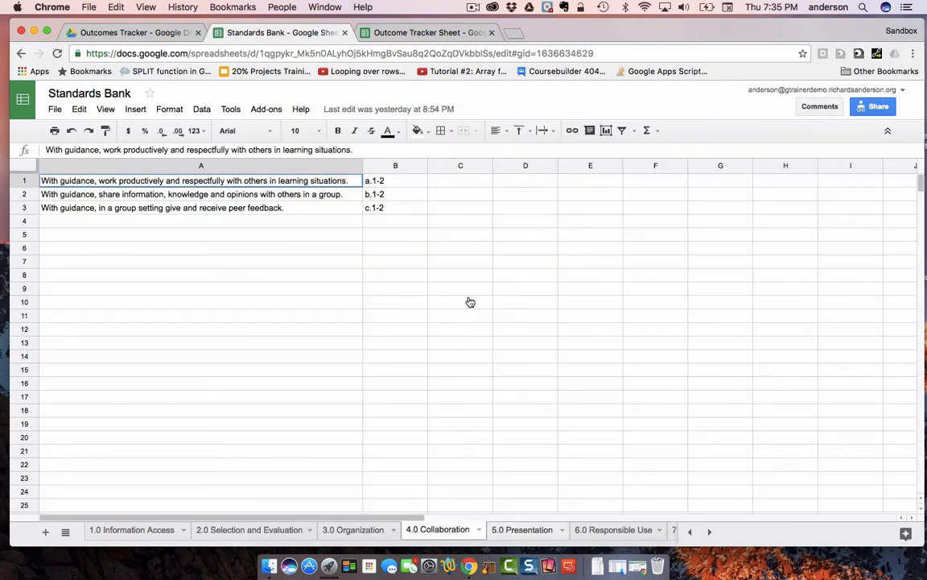
# - Open the Master Database from the Outcomes Tracker folder to view its indicators and class lists, and return to the Outcome Tracker Sheet
pyautogui.click(167, 32)
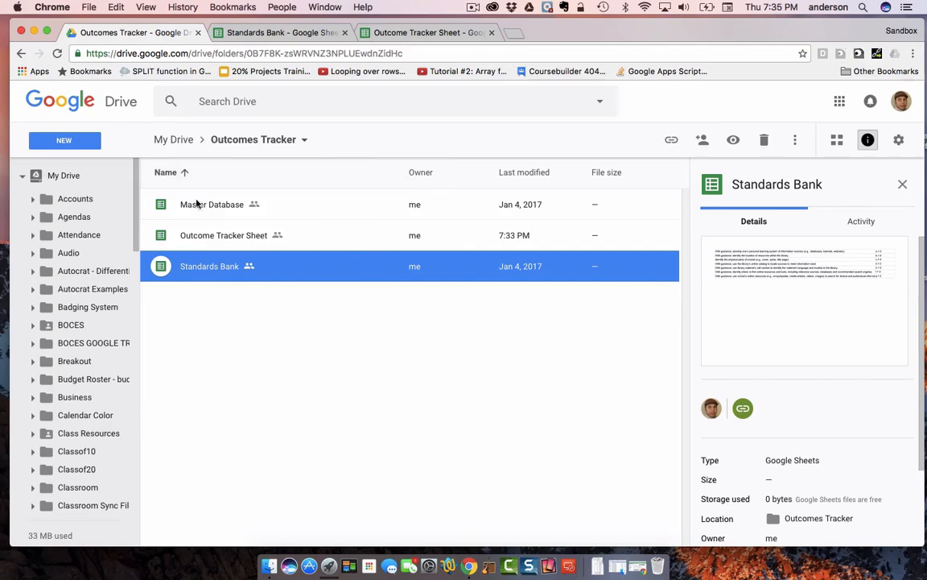
pyautogui.click(197, 203)
pyautogui.doubleClick(209, 206)
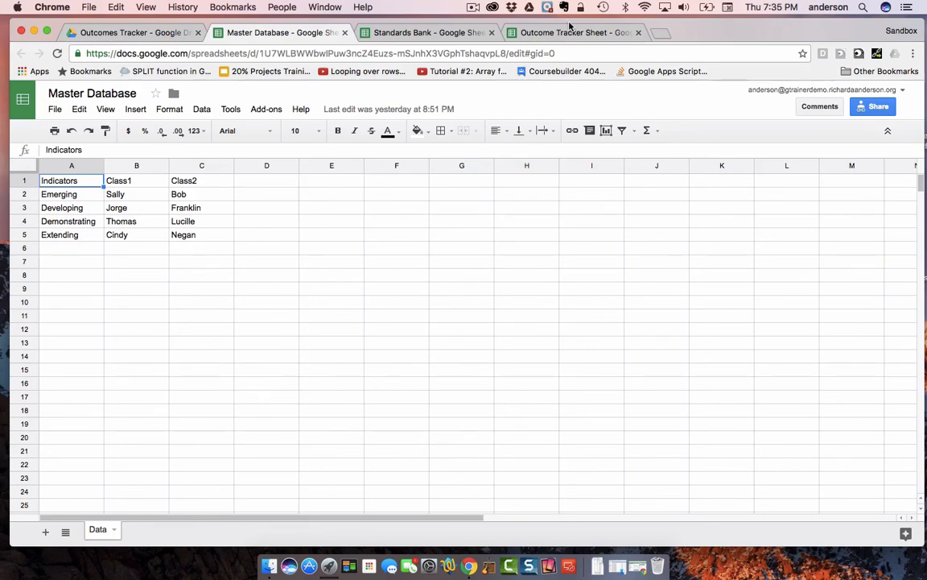
pyautogui.click(422, 34)
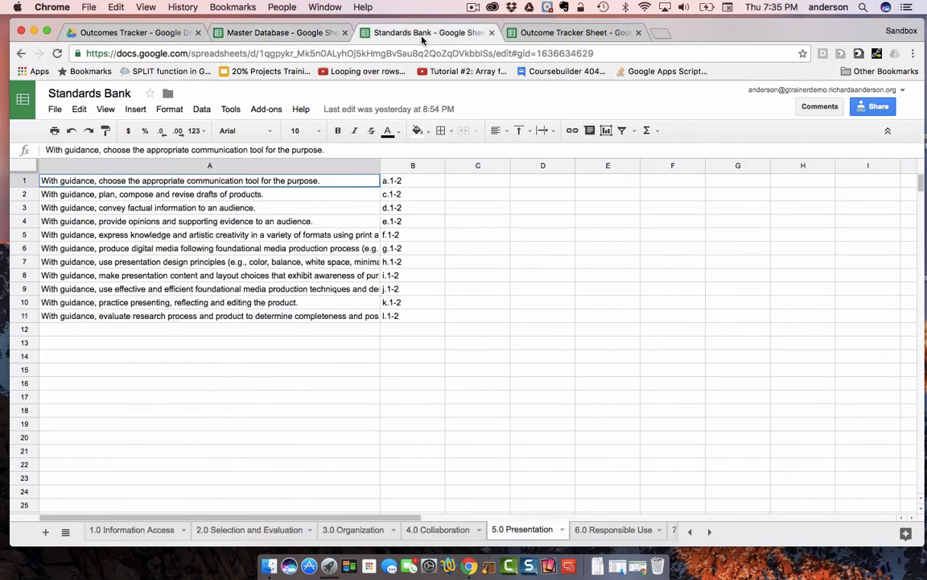
pyautogui.click(584, 32)
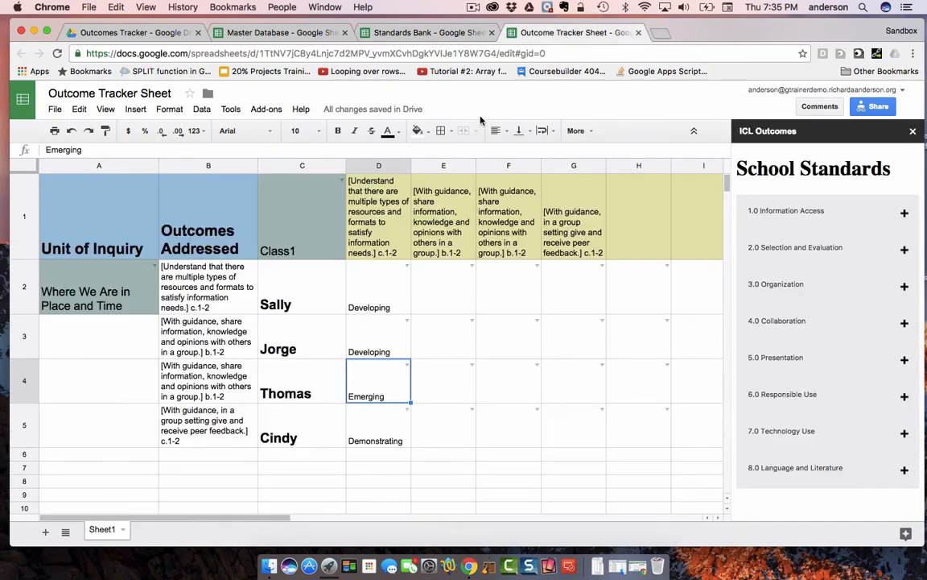